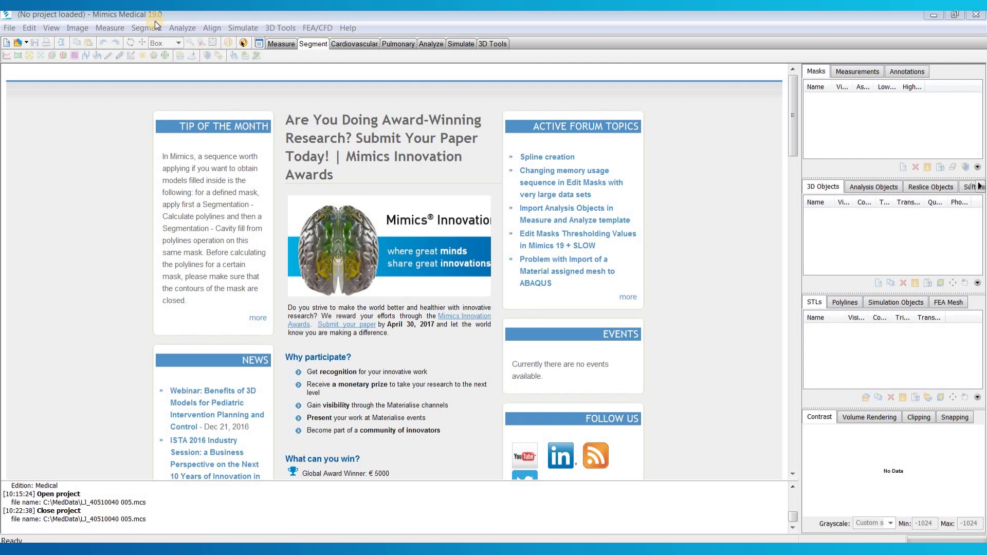
# - Start a new project from the Lungs\DICOMS folder using the Strict DICOM 3.0 import method, and load its studies
pyautogui.click(9, 29)
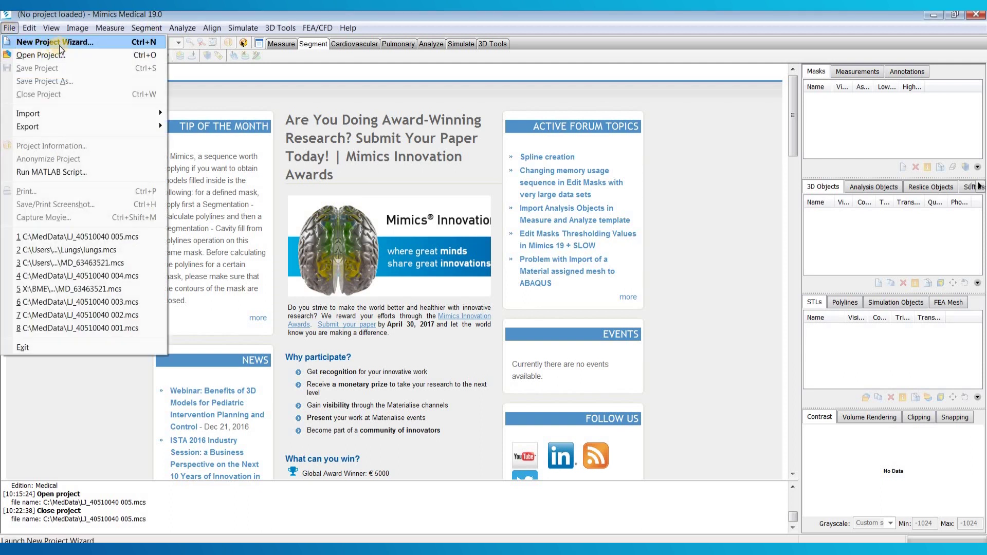
pyautogui.click(94, 44)
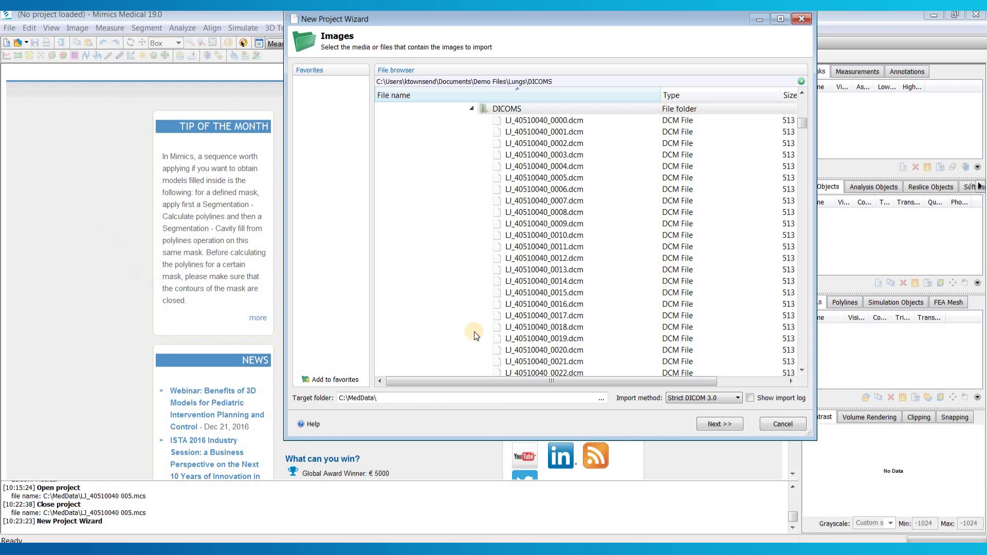
pyautogui.click(535, 110)
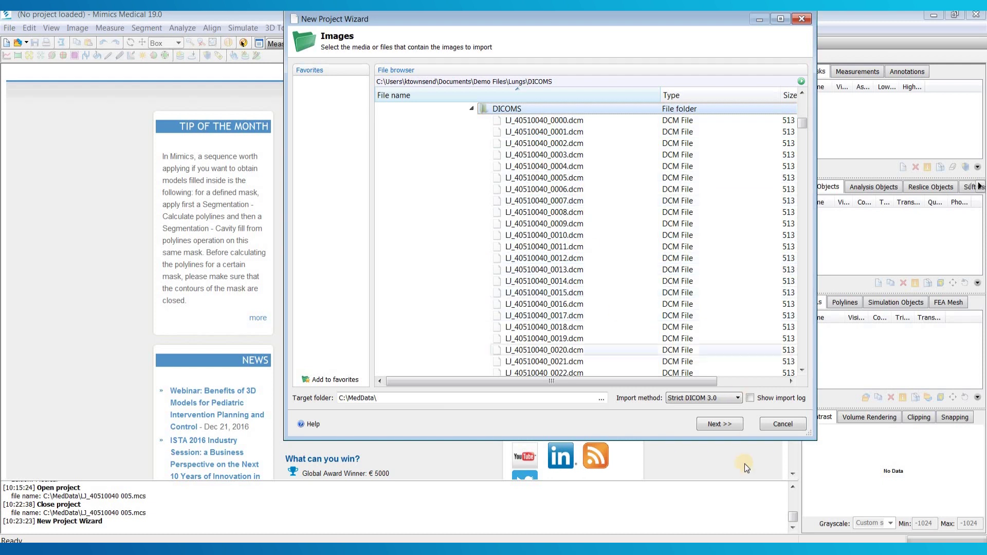
pyautogui.click(717, 425)
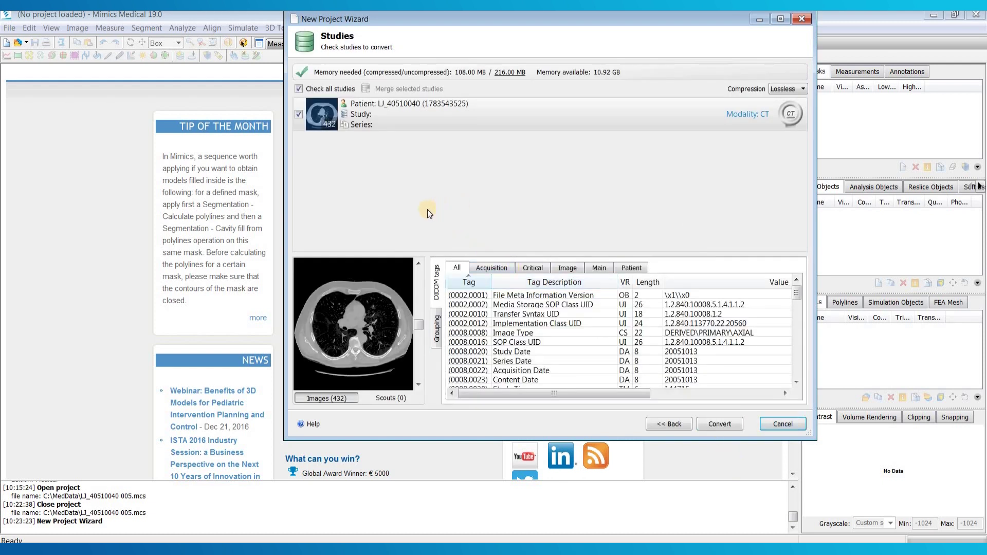
# - Check the CT study's images and acquisition tags, and convert it with lossless compression in the proposed RAB orientation
pyautogui.scroll(5, 369, 338)
pyautogui.scroll(-5, 368, 331)
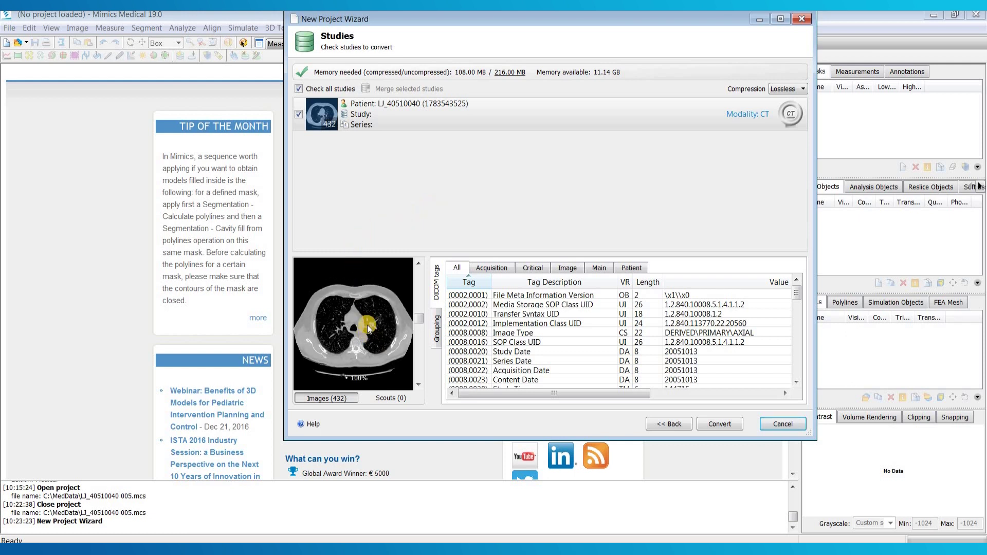
pyautogui.click(493, 269)
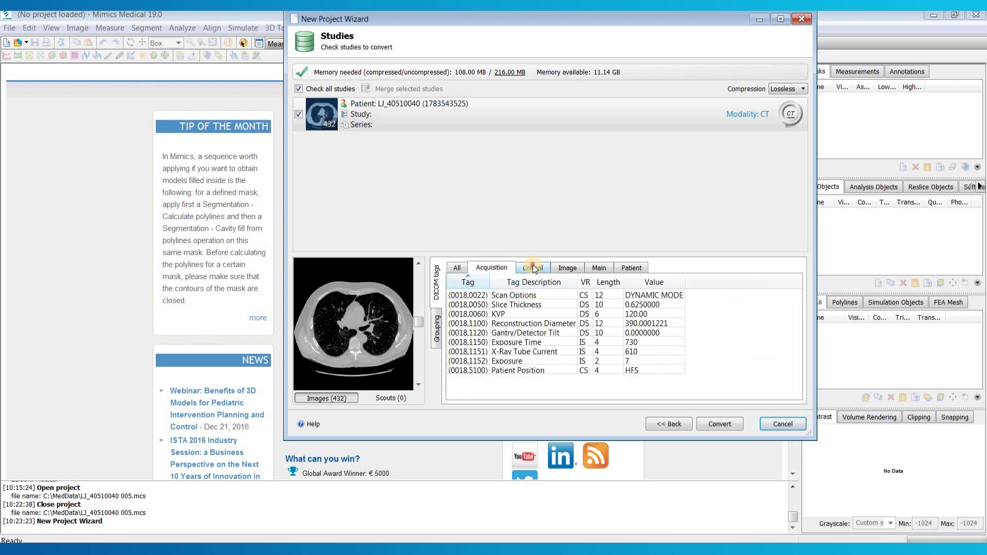
pyautogui.click(457, 268)
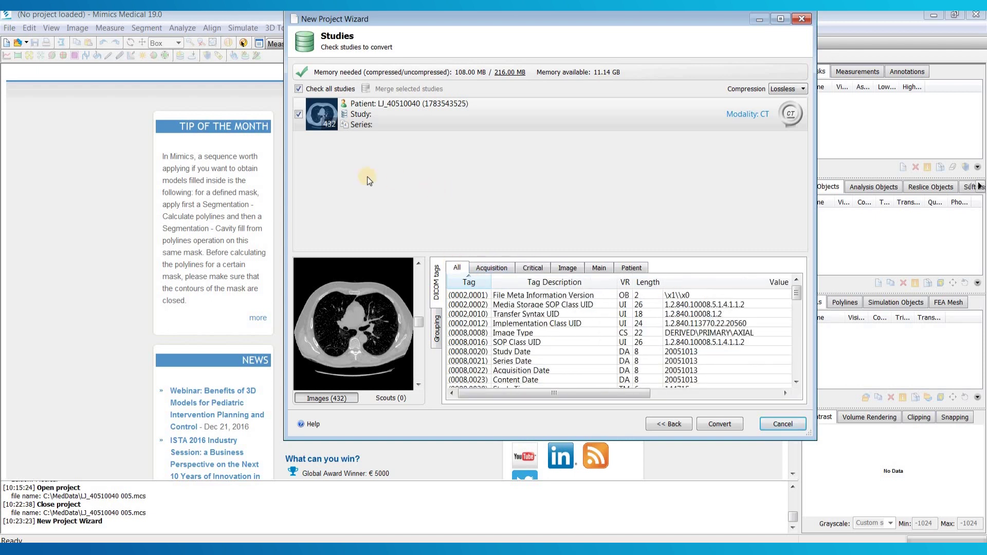
pyautogui.click(301, 115)
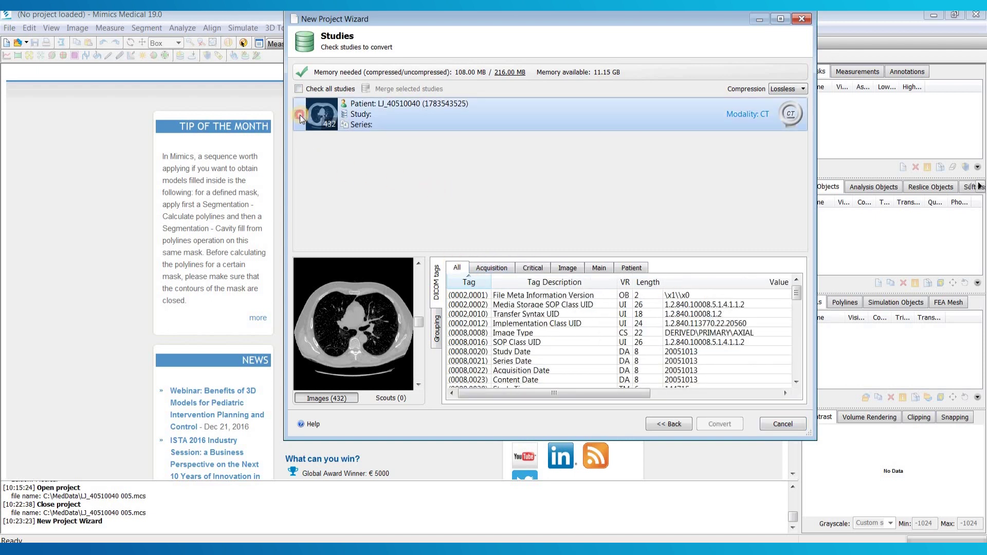
pyautogui.click(370, 126)
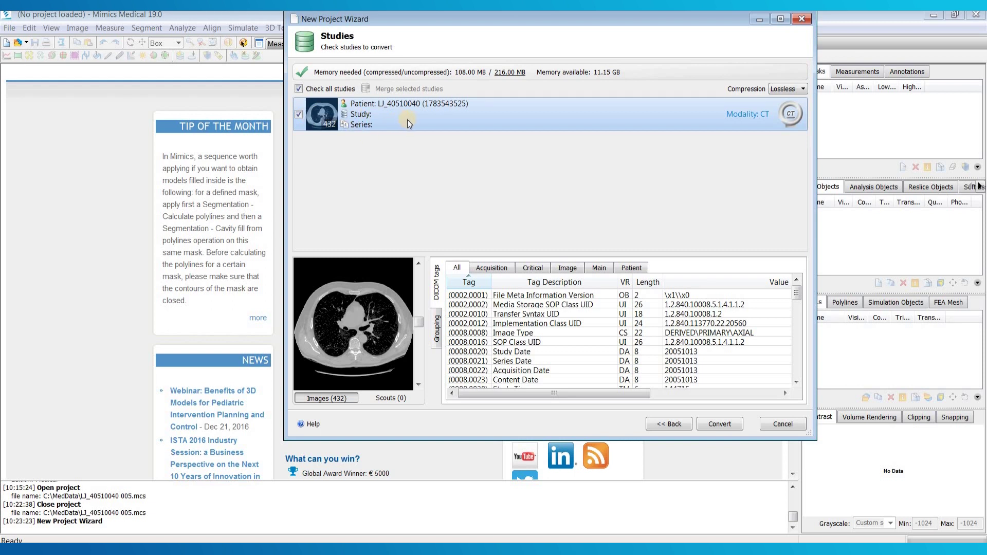
pyautogui.click(728, 429)
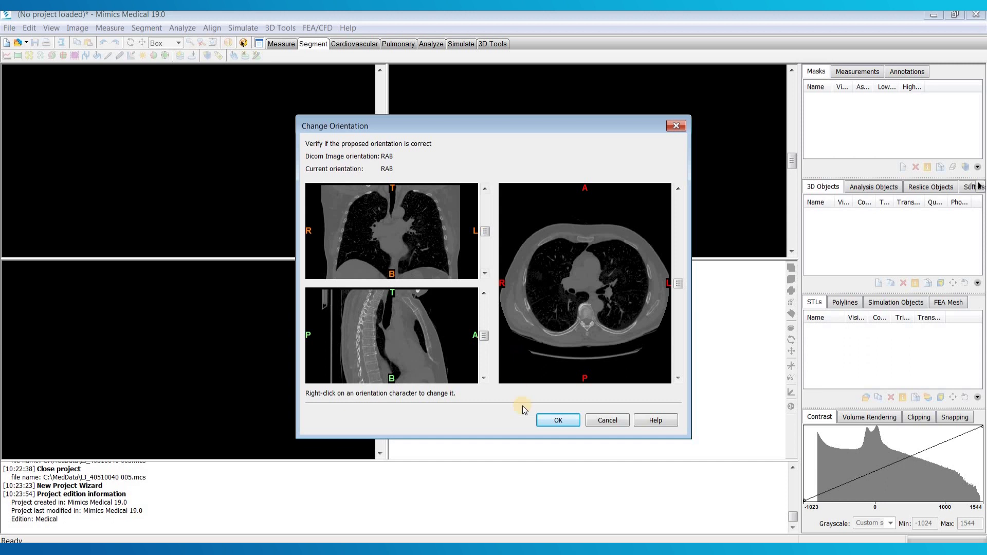
pyautogui.click(559, 423)
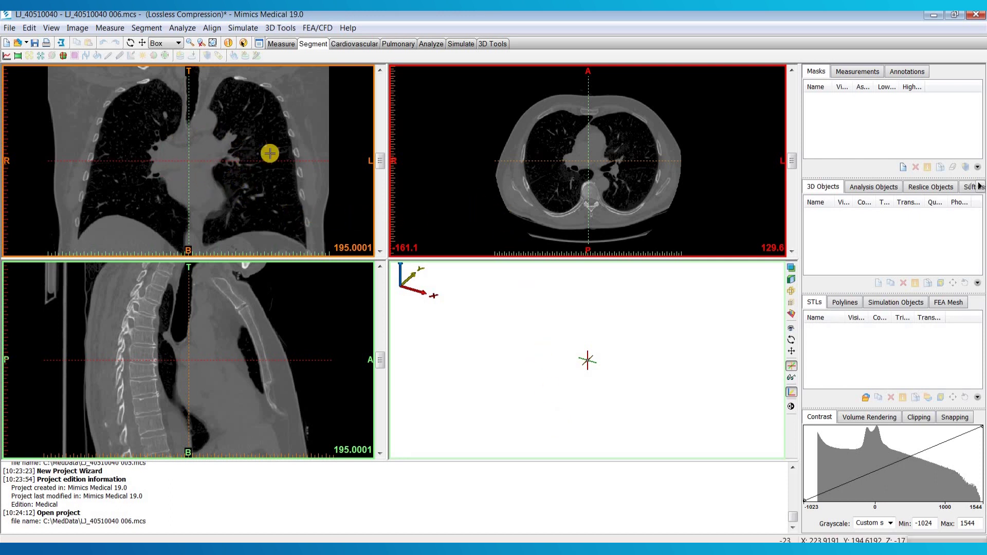
# - Narrow the image grayscale contrast window to about -505 to 401
pyautogui.scroll(-1, 270, 153)
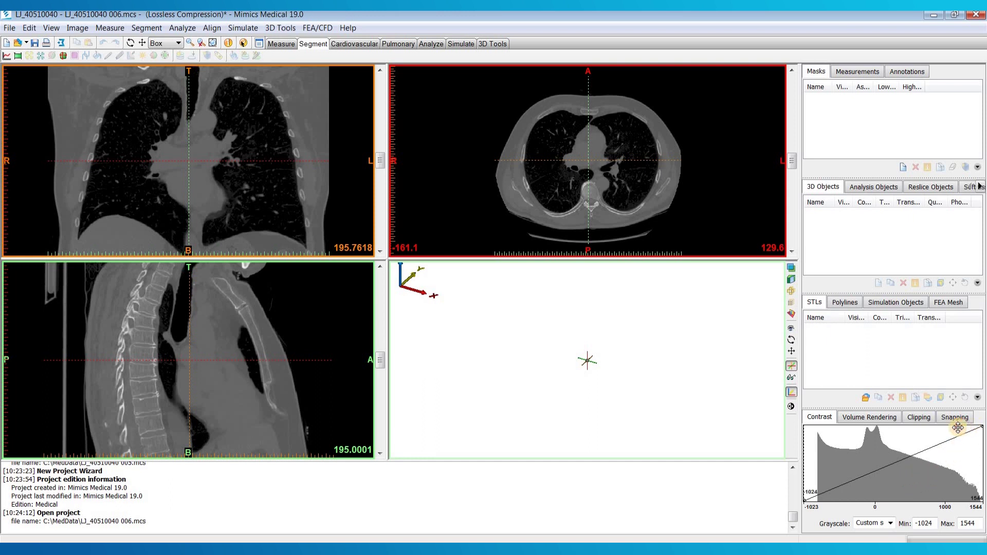
pyautogui.moveTo(957, 428); pyautogui.dragTo(904, 427)
pyautogui.moveTo(806, 500); pyautogui.dragTo(837, 500)
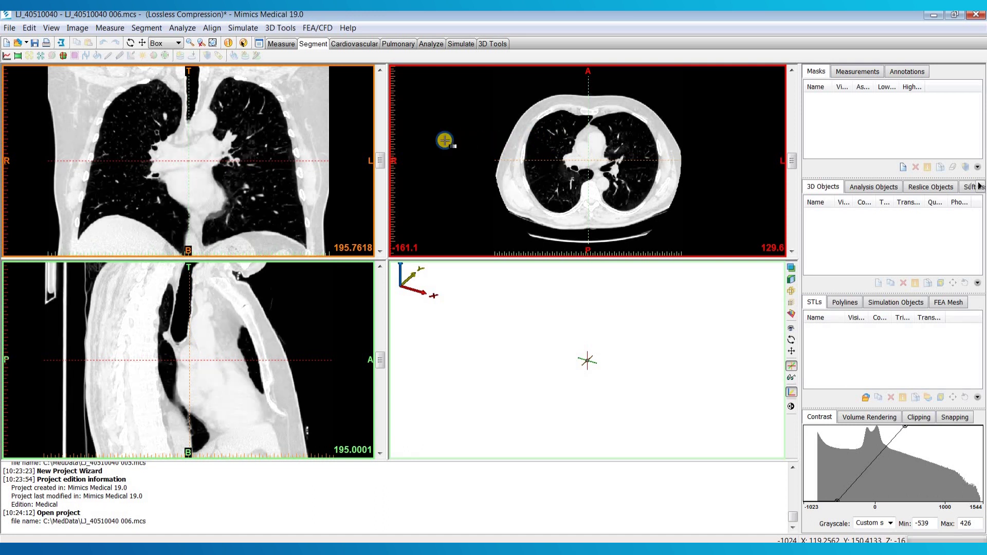
pyautogui.moveTo(442, 139); pyautogui.dragTo(591, 150)
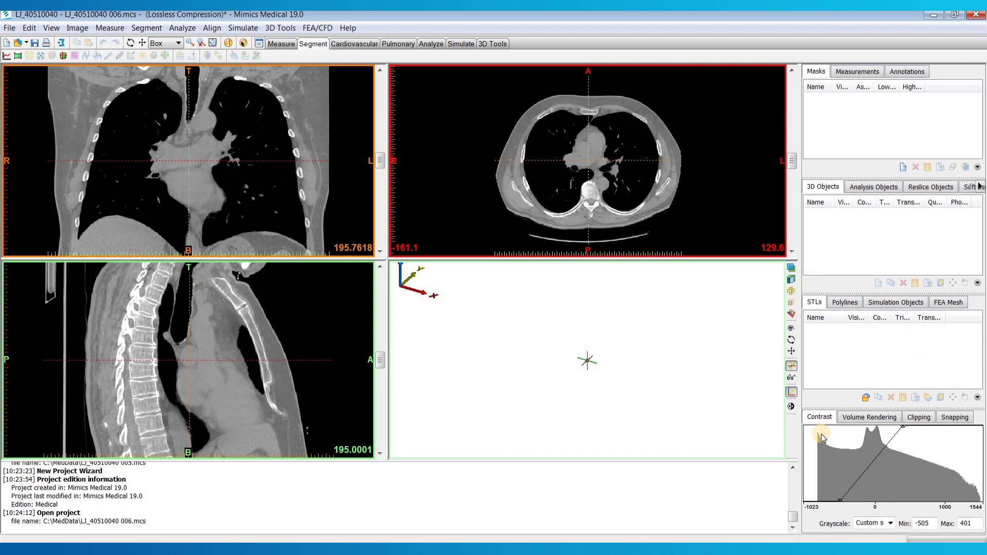
# - Apply the Bone Scale grayscale preset to the images
pyautogui.click(890, 523)
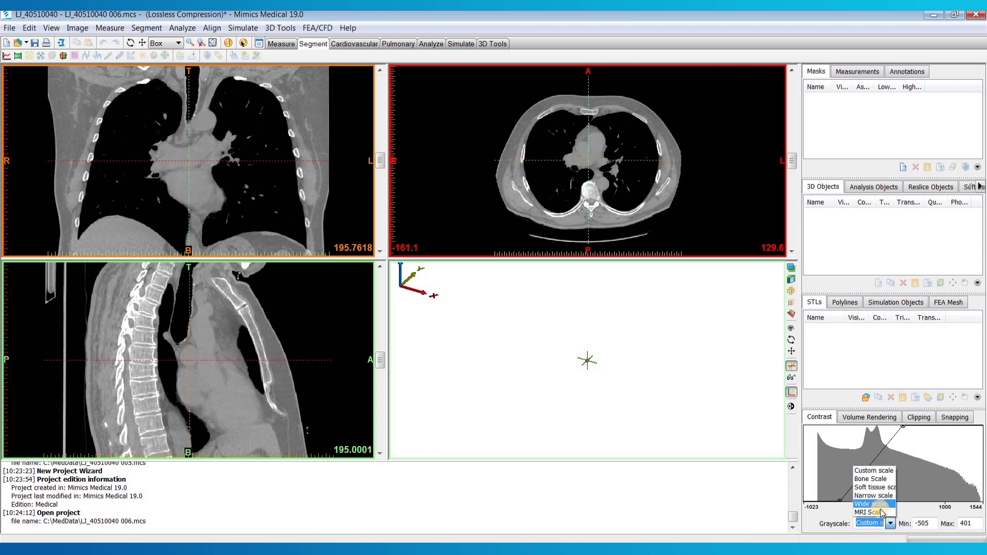
pyautogui.click(881, 483)
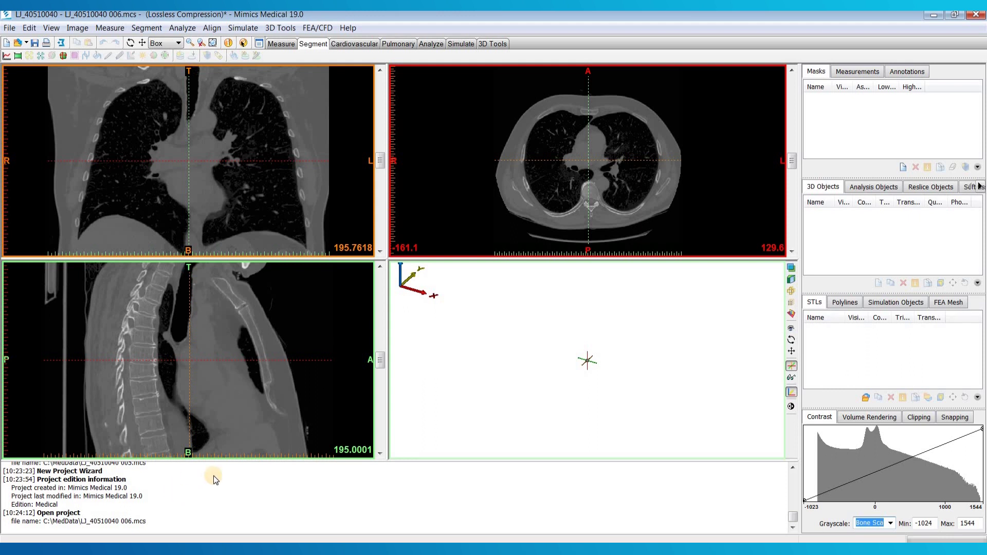
pyautogui.click(9, 28)
pyautogui.moveTo(31, 30)
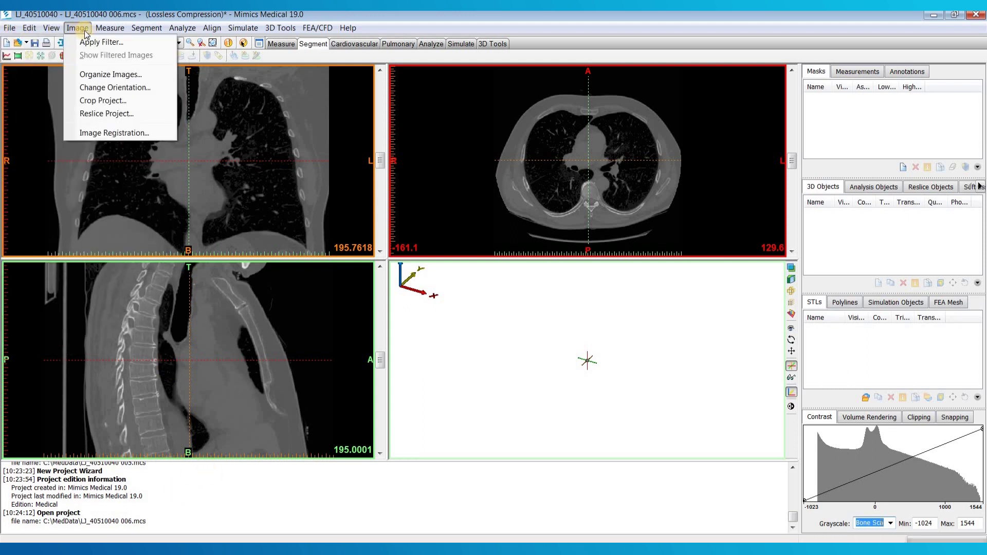
pyautogui.moveTo(149, 29)
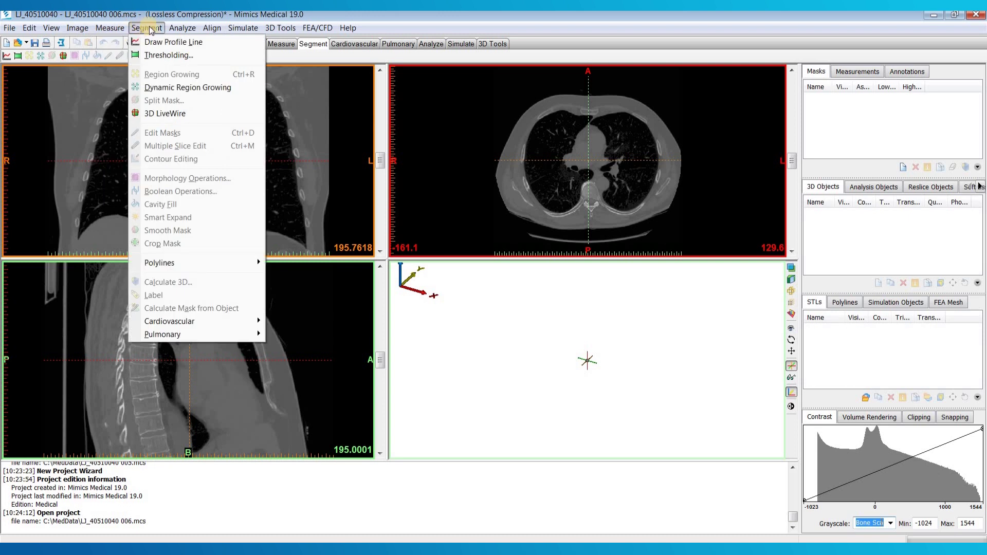
pyautogui.click(221, 29)
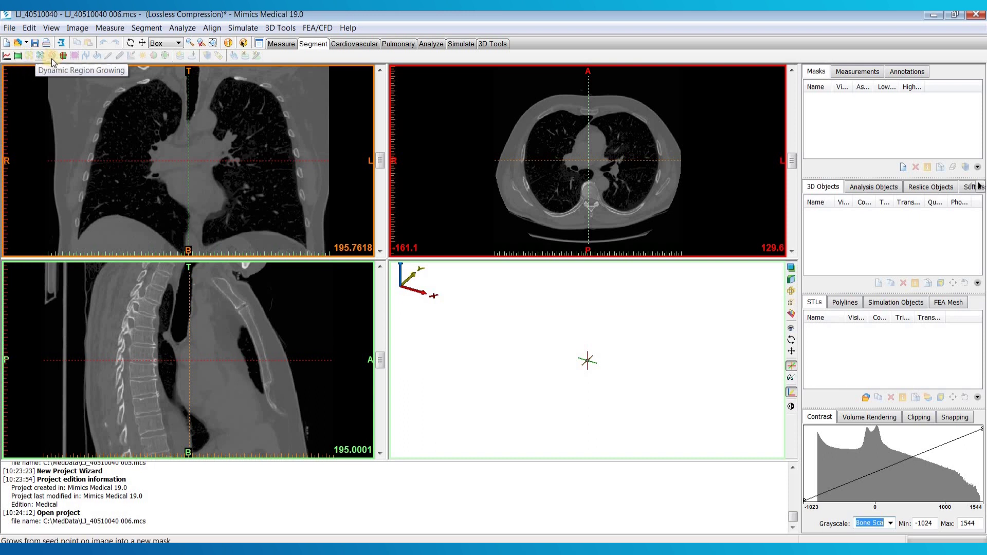
pyautogui.click(357, 45)
pyautogui.click(314, 44)
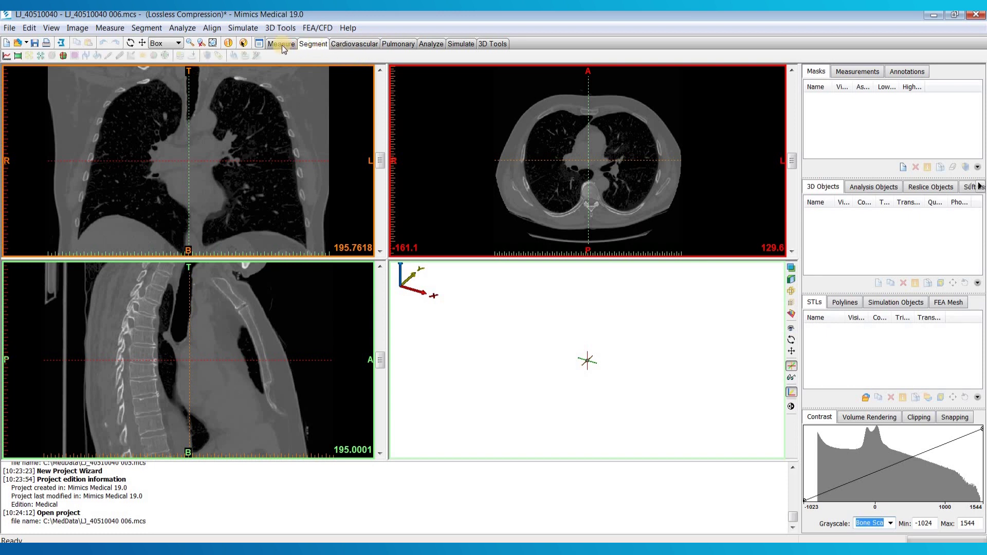
pyautogui.click(280, 45)
pyautogui.click(317, 44)
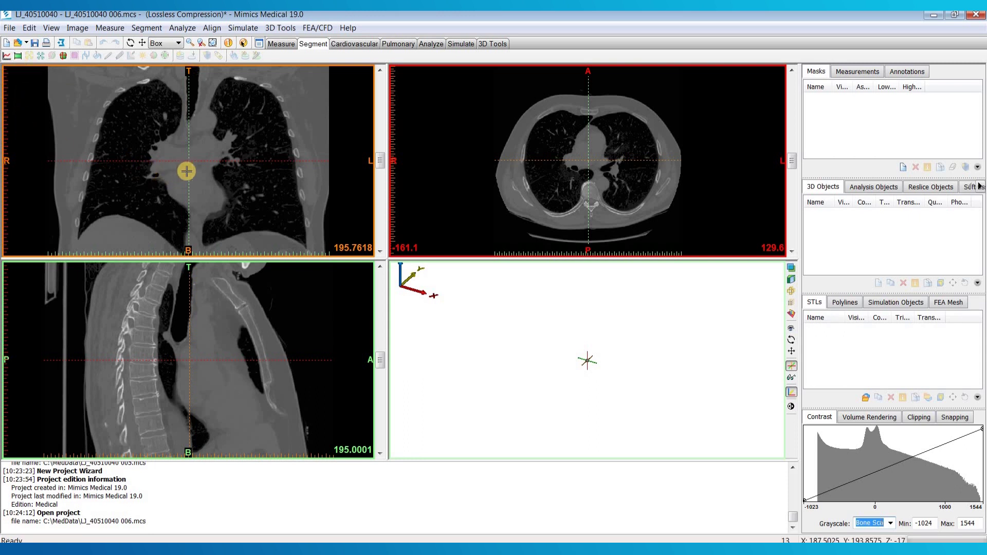
# - Browse the coronal slices forward through the heart toward the sternum and back to the middle of the chest
pyautogui.scroll(20, 236, 189)
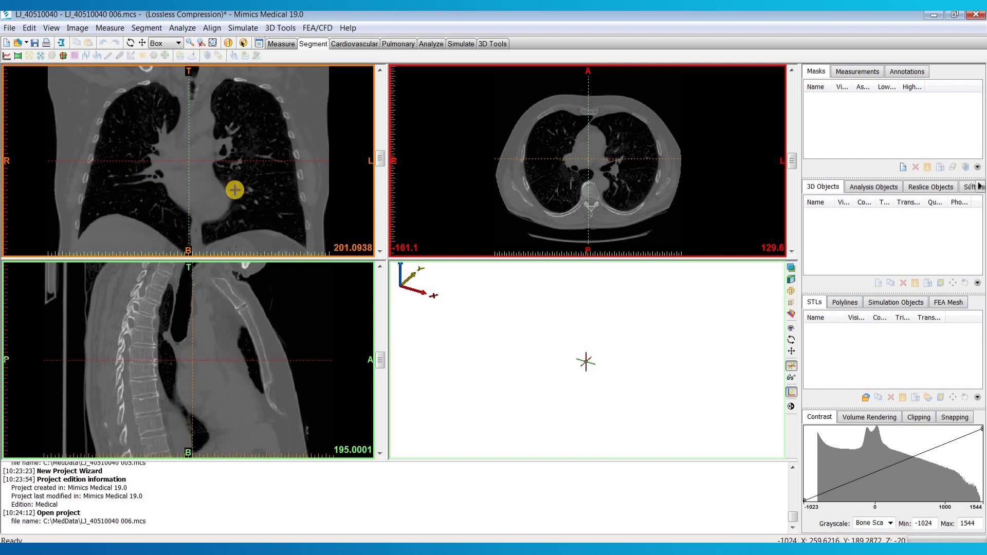
pyautogui.scroll(3, 226, 194)
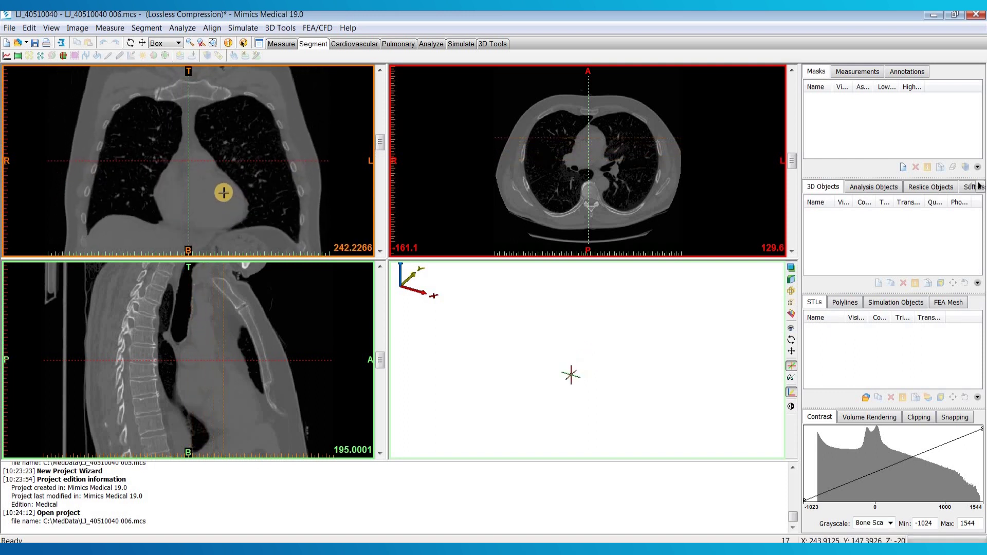
pyautogui.scroll(-5, 337, 154)
pyautogui.scroll(2, 380, 154)
pyautogui.moveTo(381, 160)
pyautogui.mouseDown()
pyautogui.moveTo(382, 193)
pyautogui.moveTo(380, 160)
pyautogui.mouseUp()
pyautogui.scroll(-5, 259, 160)
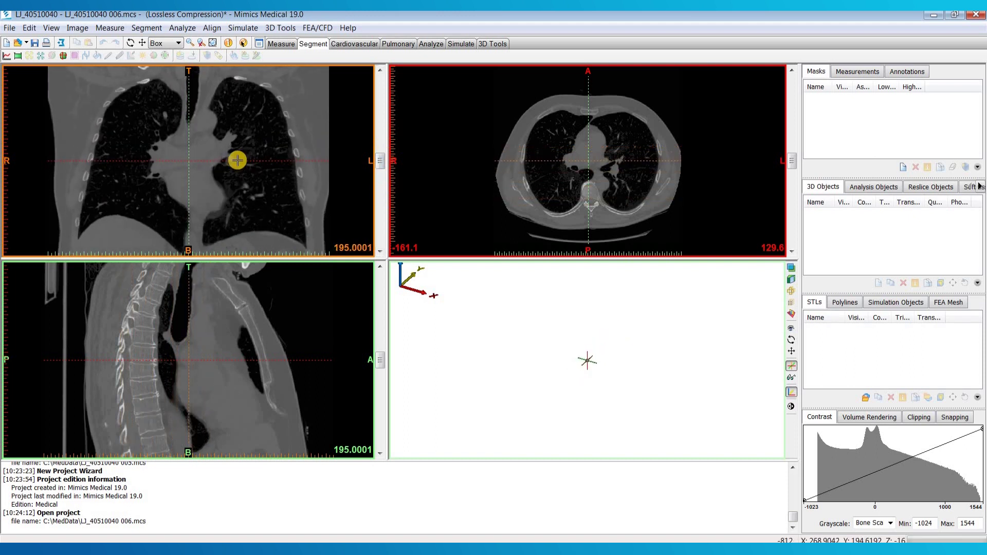
# - Locate the upper left rib and a lateral left rib from the coronal view, and the vertebra from the axial view
pyautogui.click(266, 84)
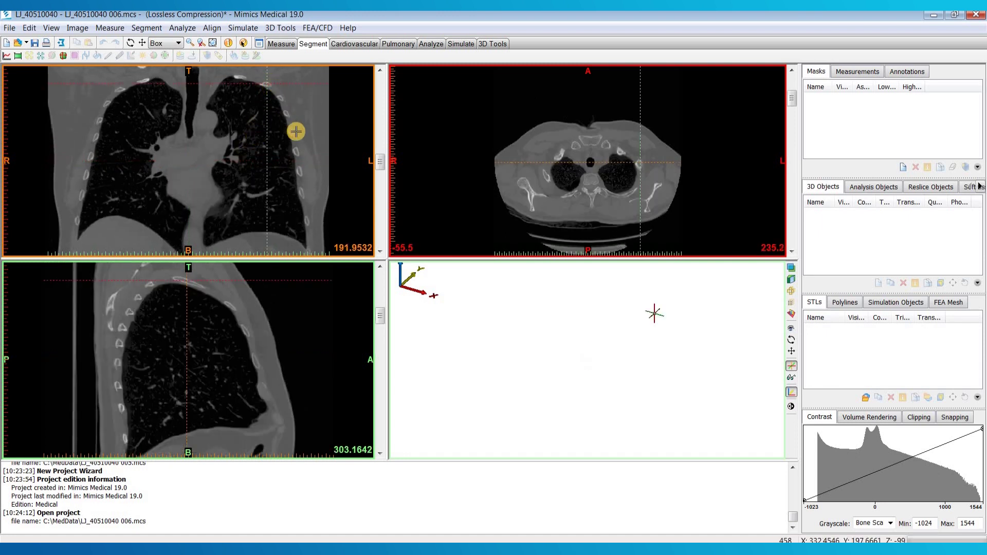
pyautogui.click(299, 153)
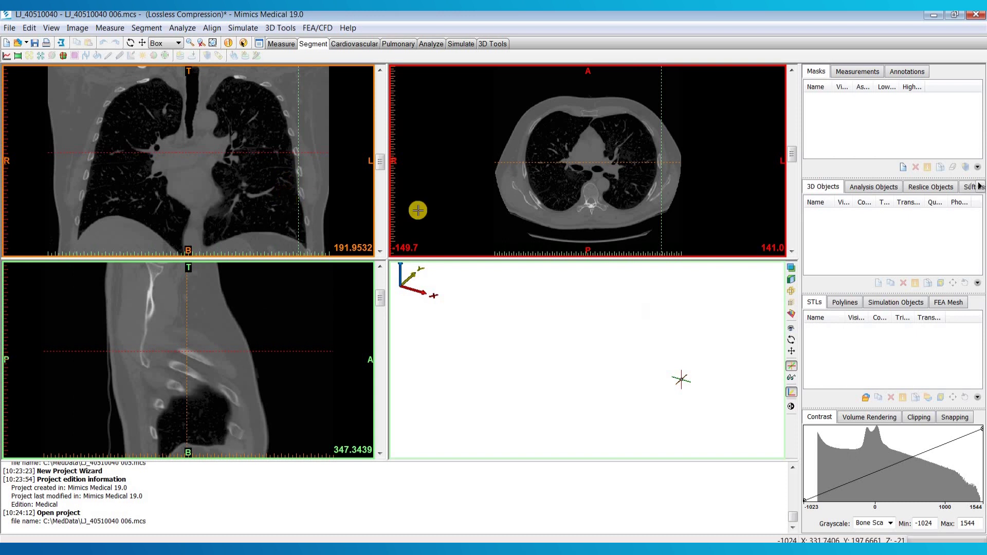
pyautogui.click(589, 189)
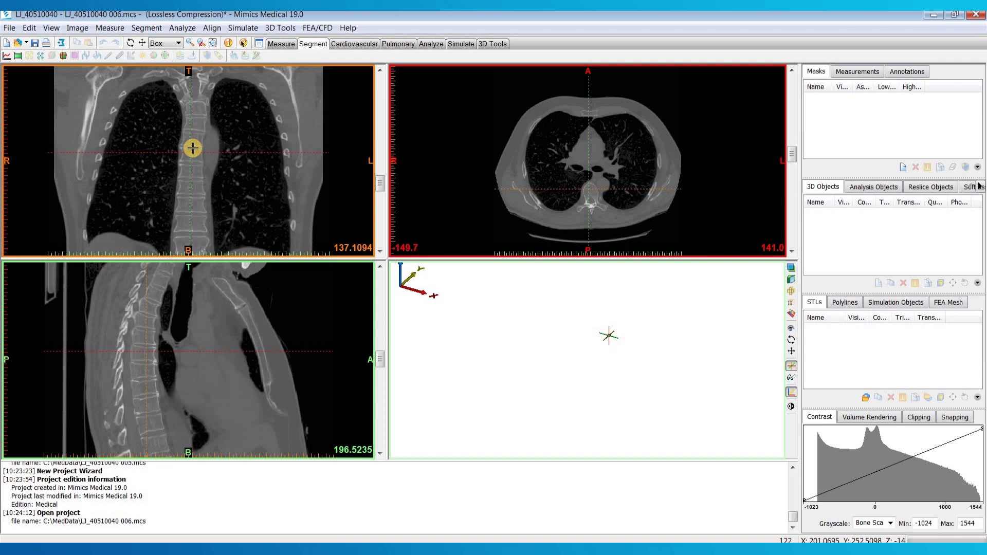
# - Zoom the coronal view in on a boxed chest region, unzoom it, and zoom it out to about 84%
pyautogui.click(189, 43)
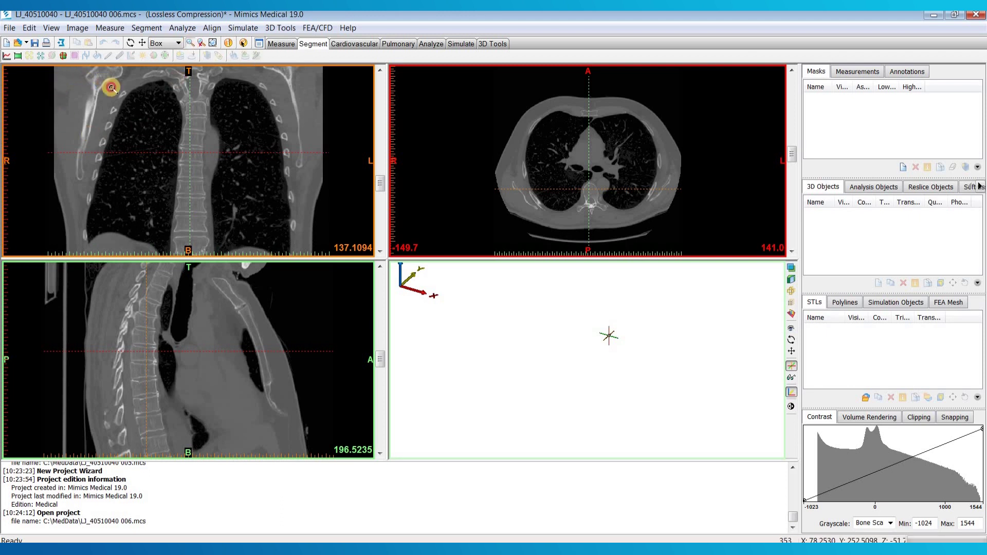
pyautogui.moveTo(105, 83); pyautogui.dragTo(236, 186)
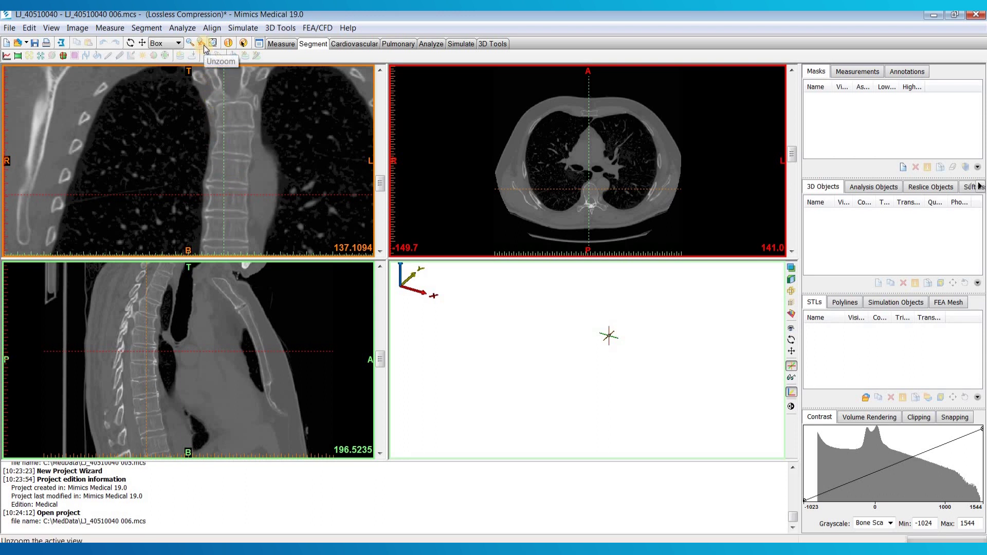
pyautogui.click(190, 158)
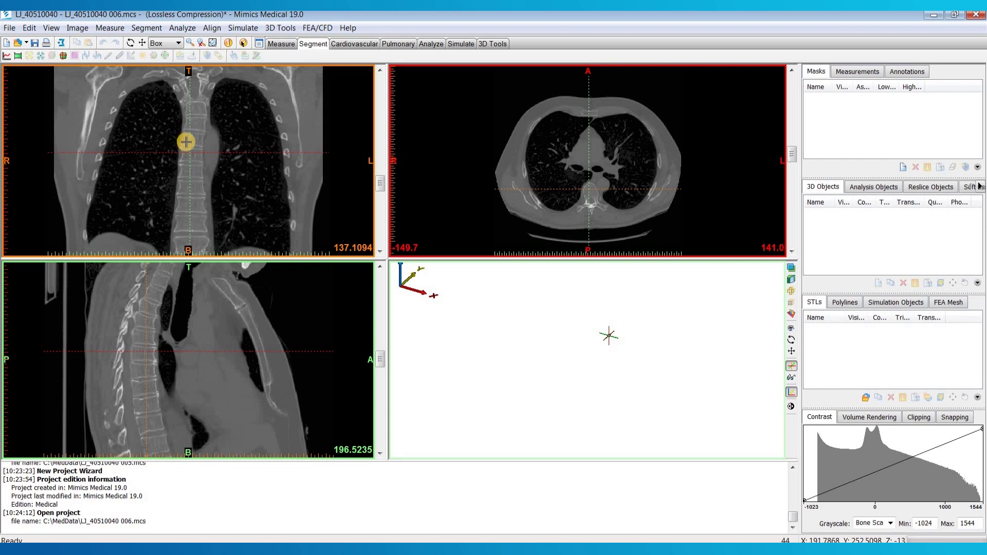
pyautogui.moveTo(186, 142)
pyautogui.keyDown('ctrl'); pyautogui.mouseDown(button='right')
pyautogui.moveTo(189, 168)
pyautogui.moveTo(190, 132)
pyautogui.moveTo(185, 146)
pyautogui.mouseUp(button='right'); pyautogui.keyUp('ctrl')
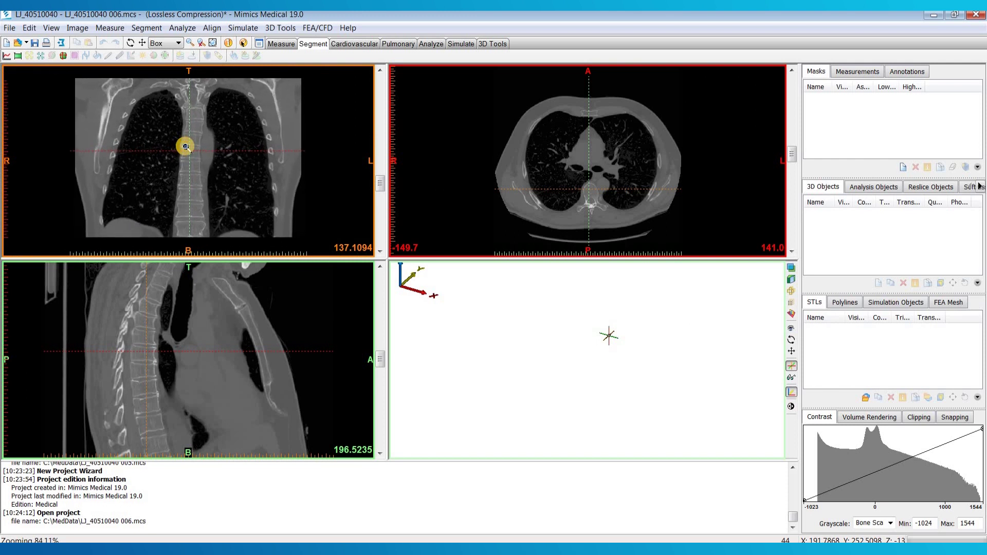
pyautogui.keyDown('ctrl'); pyautogui.moveTo(160, 98); pyautogui.dragTo(161, 98, button='right'); pyautogui.keyUp('ctrl')
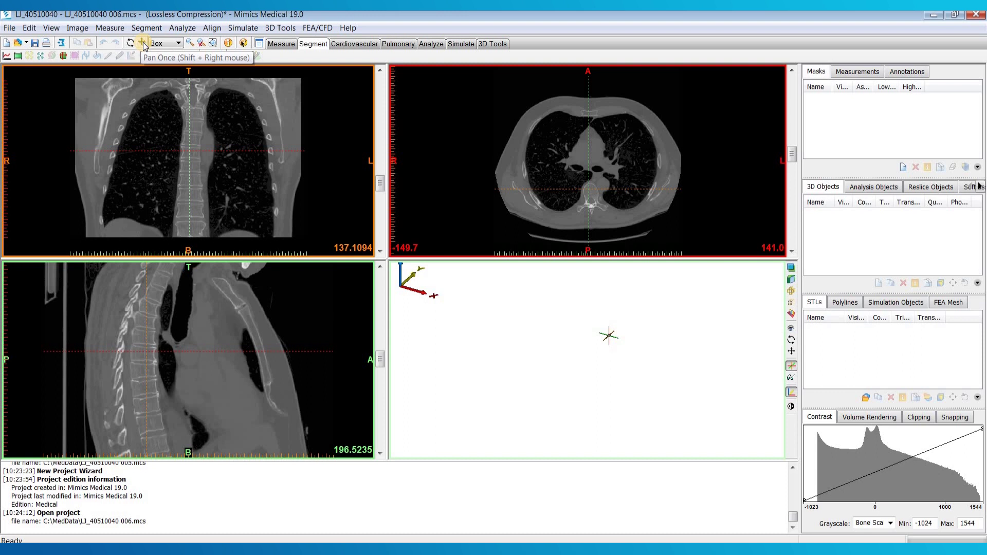
# - Pan the coronal view to reposition the chest, and maximize the view and restore the four-view layout
pyautogui.click(142, 44)
pyautogui.moveTo(256, 153); pyautogui.dragTo(278, 153)
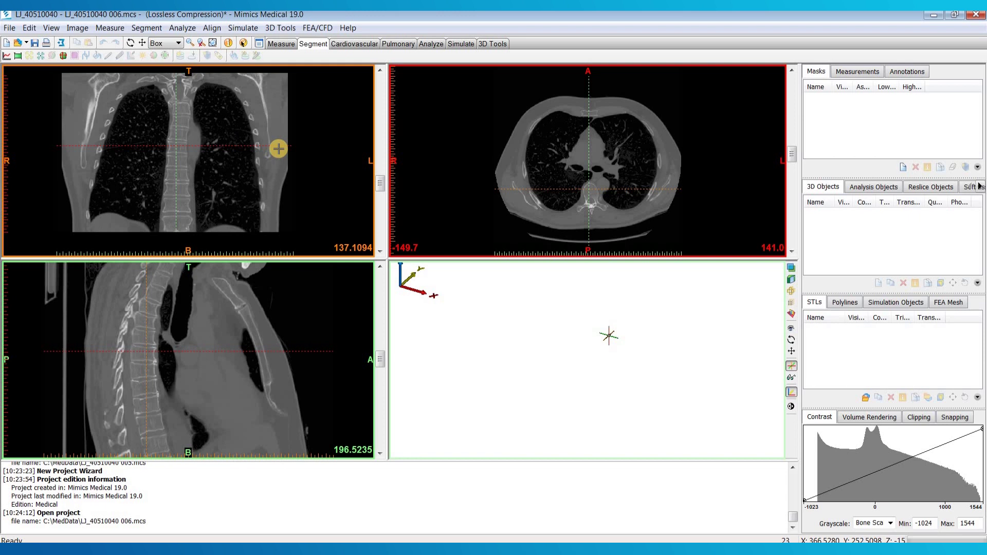
pyautogui.moveTo(278, 148)
pyautogui.mouseDown(button='middle')
pyautogui.moveTo(214, 155)
pyautogui.moveTo(284, 162)
pyautogui.moveTo(330, 158)
pyautogui.moveTo(329, 146)
pyautogui.moveTo(284, 160)
pyautogui.mouseUp(button='middle')
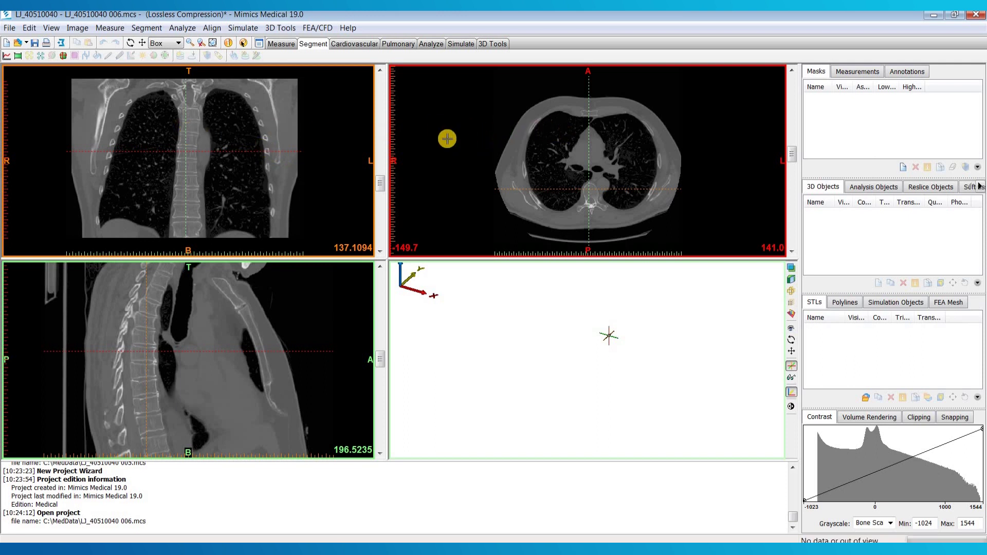
pyautogui.doubleClick(232, 149)
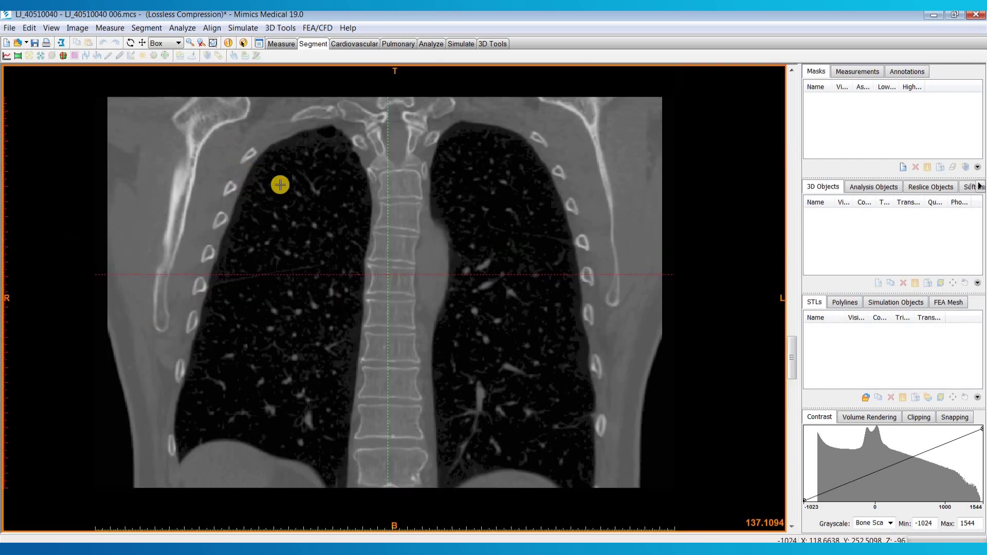
pyautogui.doubleClick(267, 197)
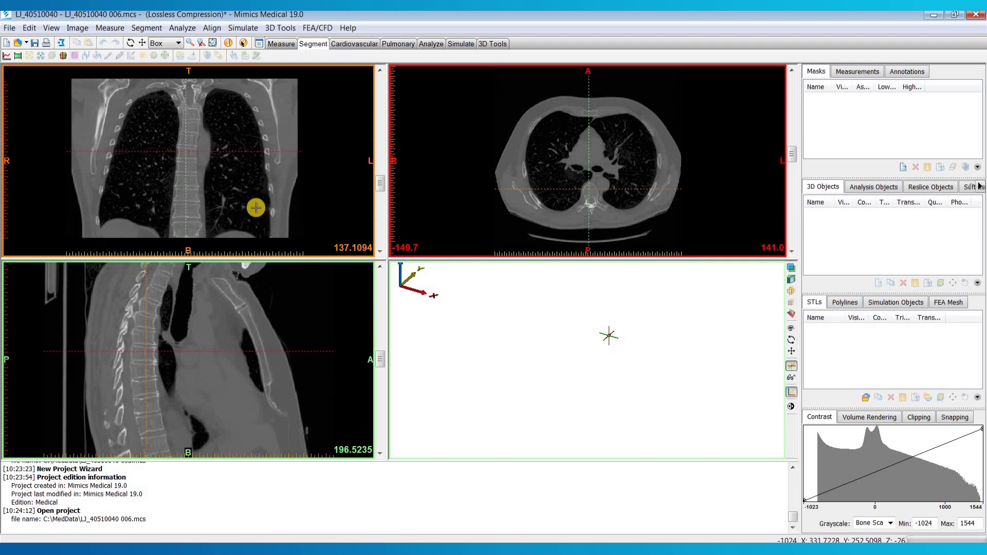